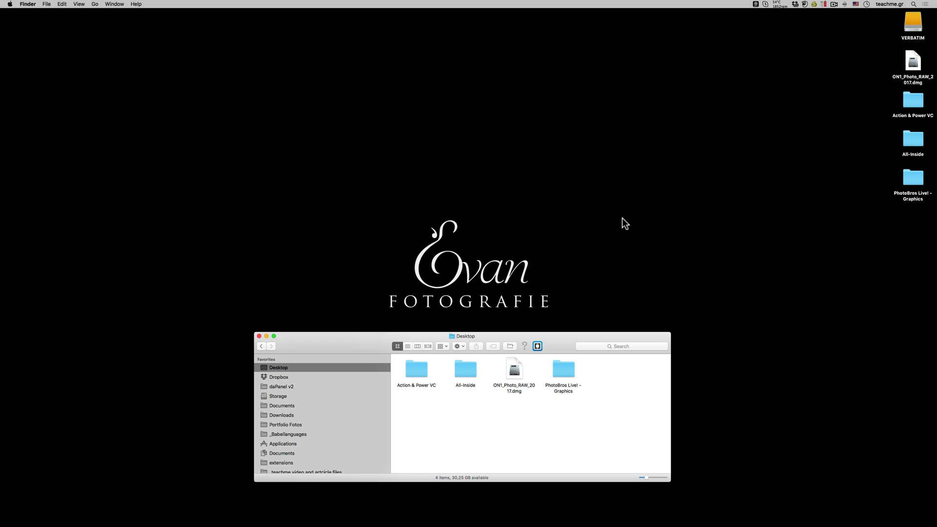
- Mount ON1_Photo_RAW_2017.dmg, move its volume window aside, and launch ON1 Photo RAW 2017.pkg
click(516, 372)
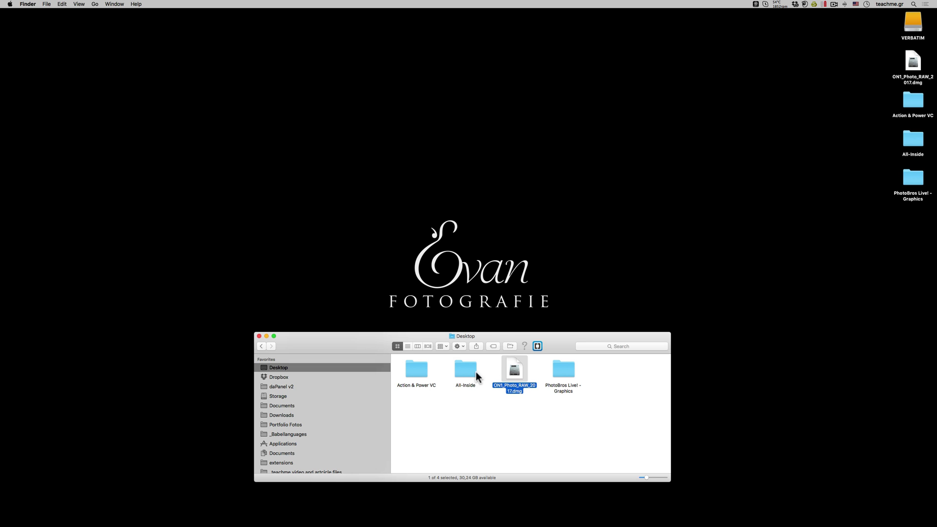
double_click(515, 370)
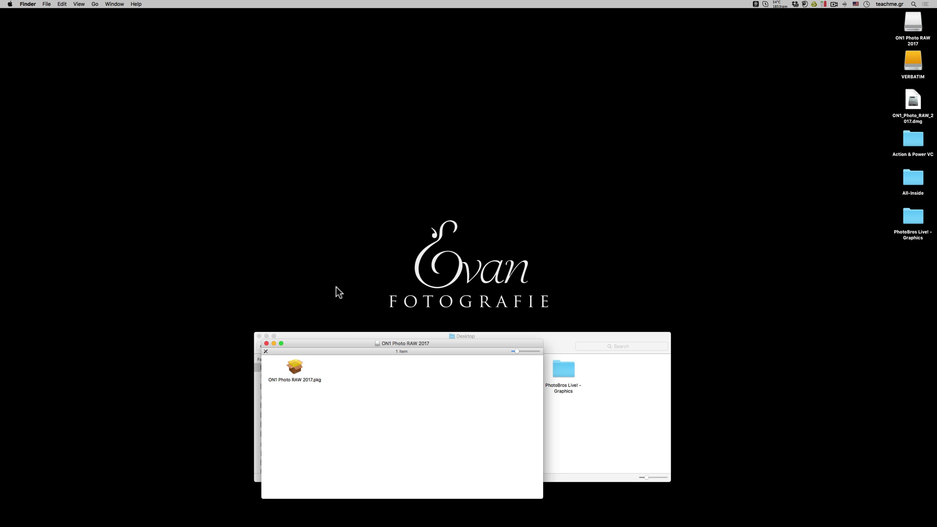
drag(345, 343, 159, 162)
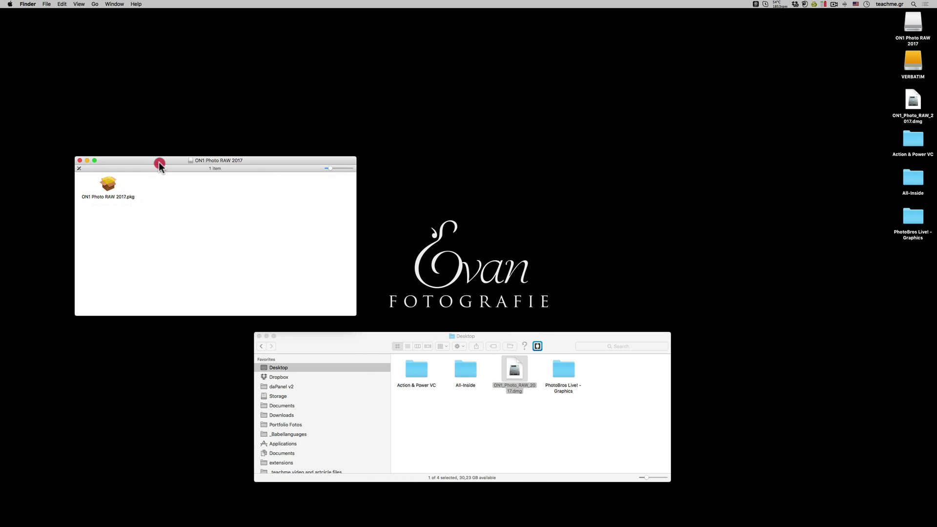
click(108, 185)
double_click(106, 183)
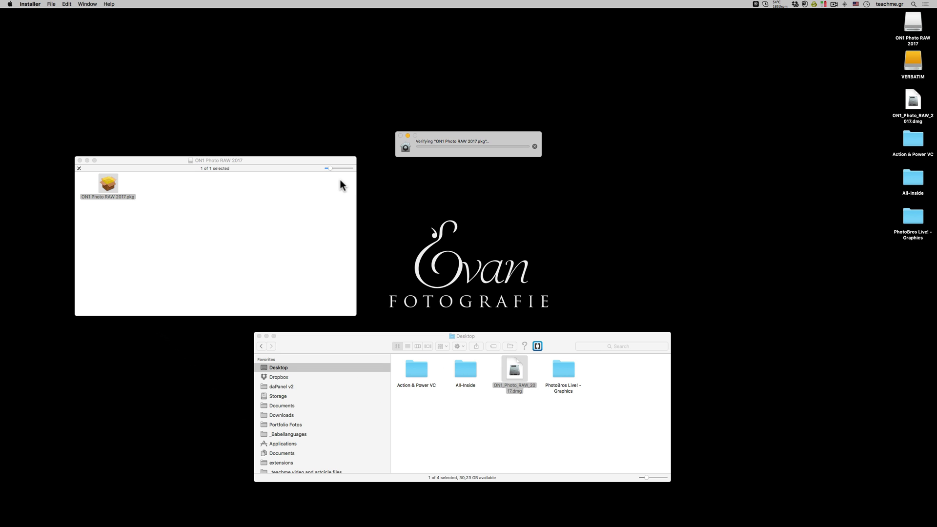
- Nudge the Verifying window down, then raise the Desktop window and stretch it taller
drag(498, 135, 496, 159)
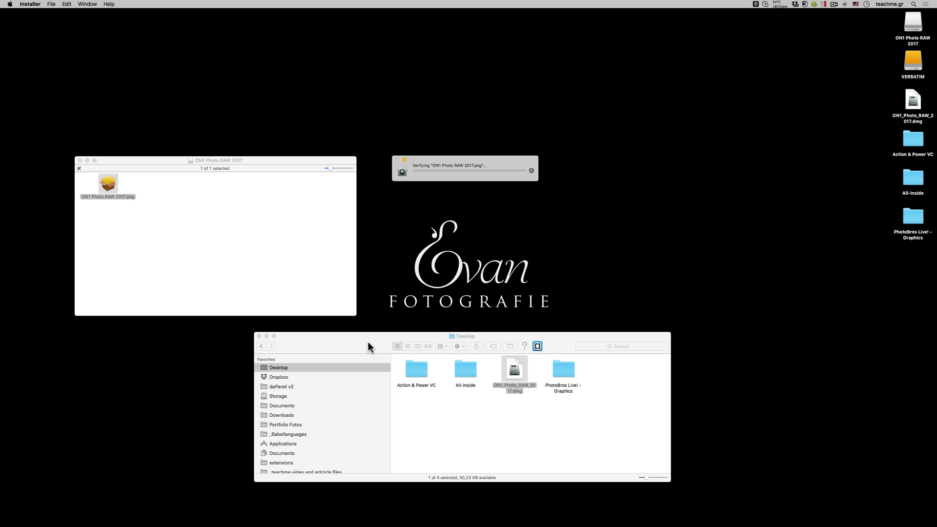
drag(367, 342, 372, 264)
drag(674, 404, 666, 466)
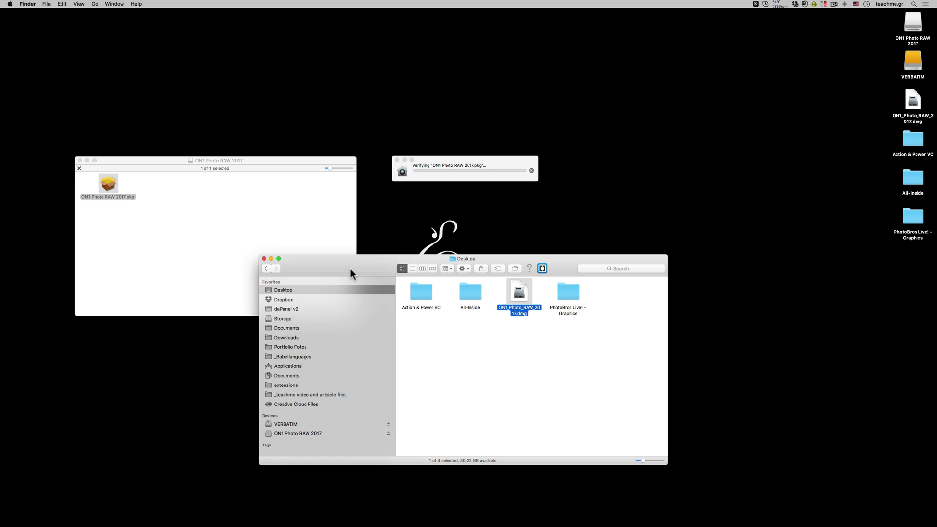
- Call up Go to Folder with Shift-Command-G and select the /System/Library/CoreServices/ path
key(super+shift)
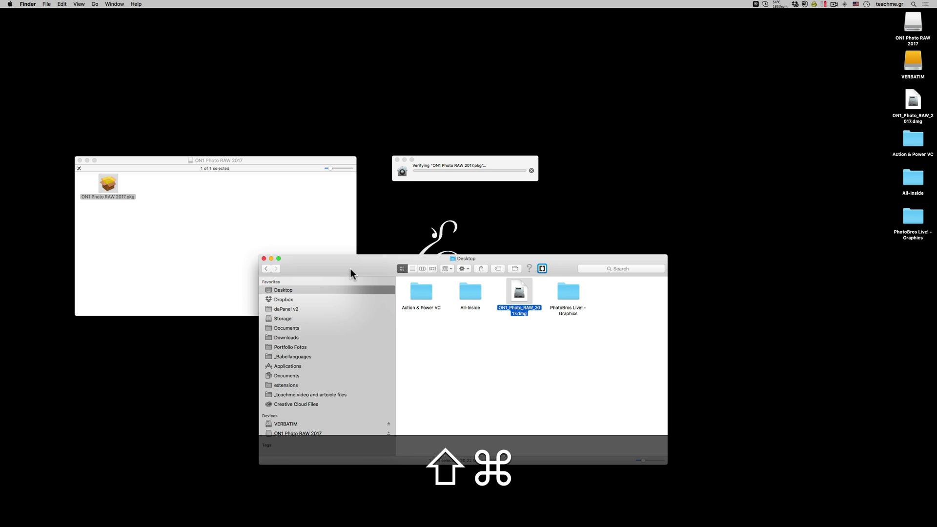
key(super+shift+g)
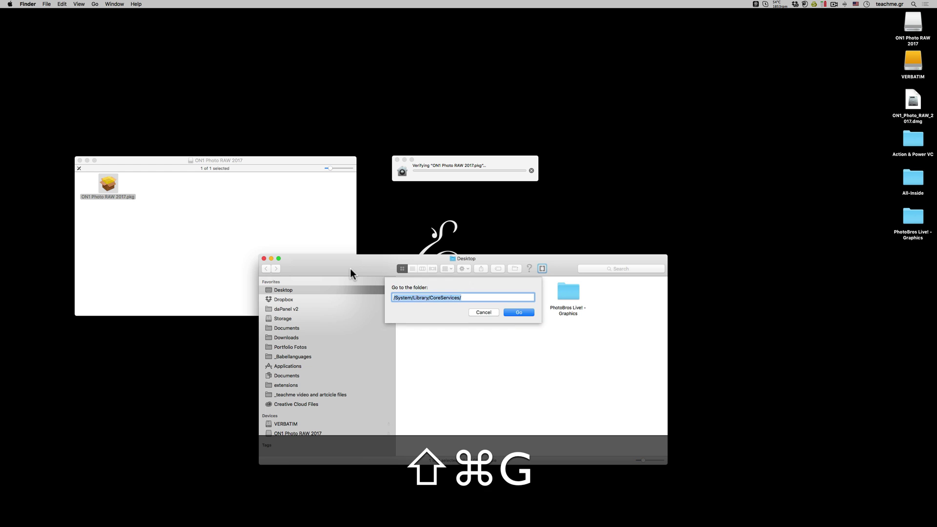
click(413, 298)
click(429, 297)
drag(469, 297, 394, 298)
- Go to CoreServices, switch it to List view, and pick out the 10 MB Installer application
click(513, 311)
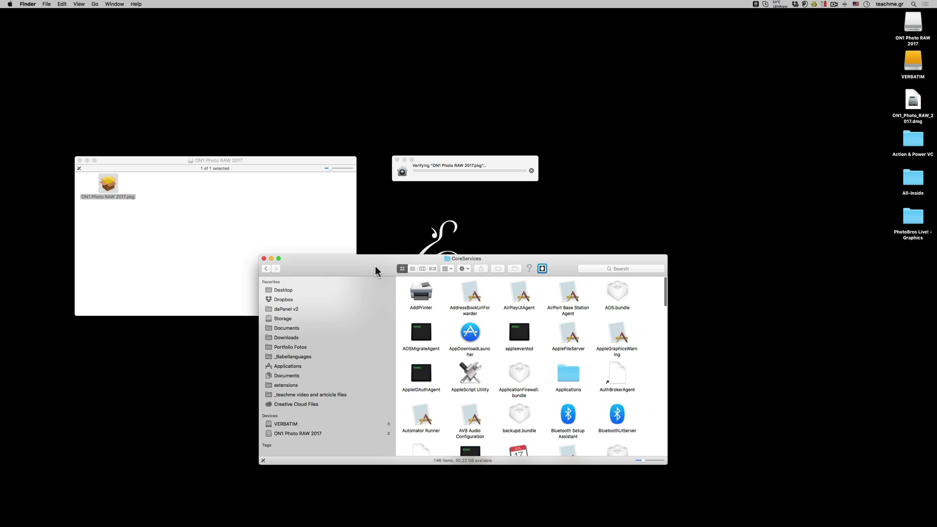
drag(375, 267, 398, 210)
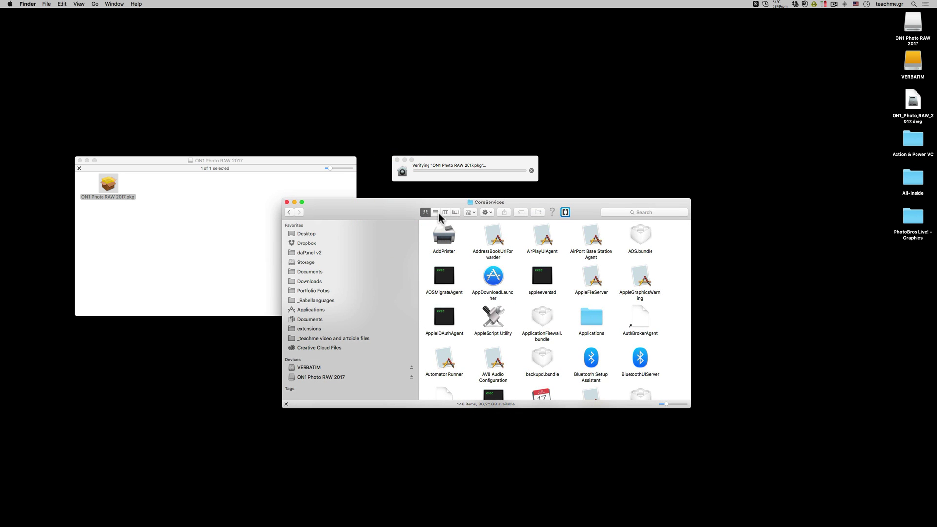
click(435, 213)
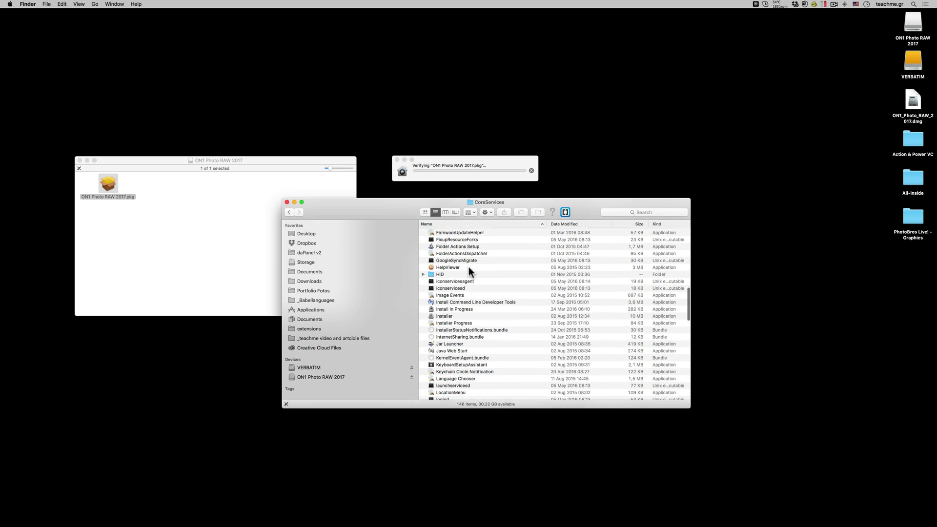
scroll(468, 267, down, 2)
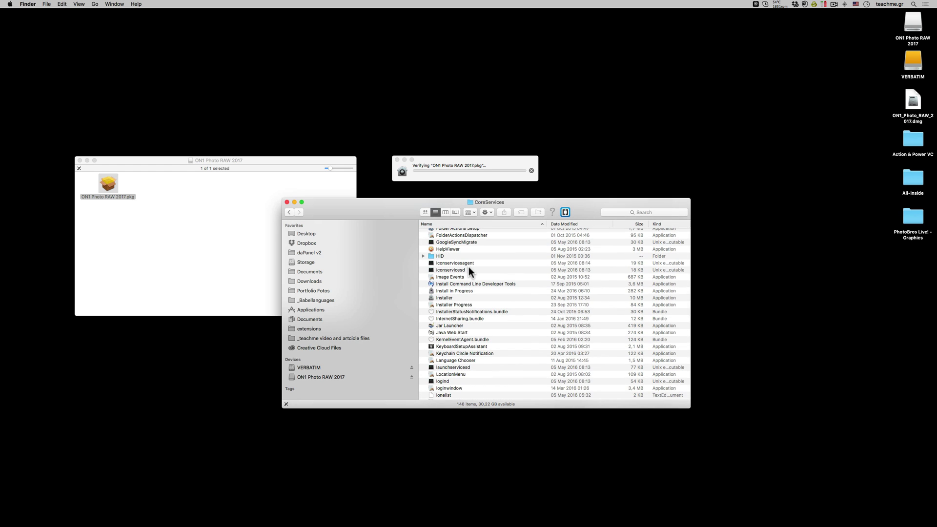
double_click(446, 298)
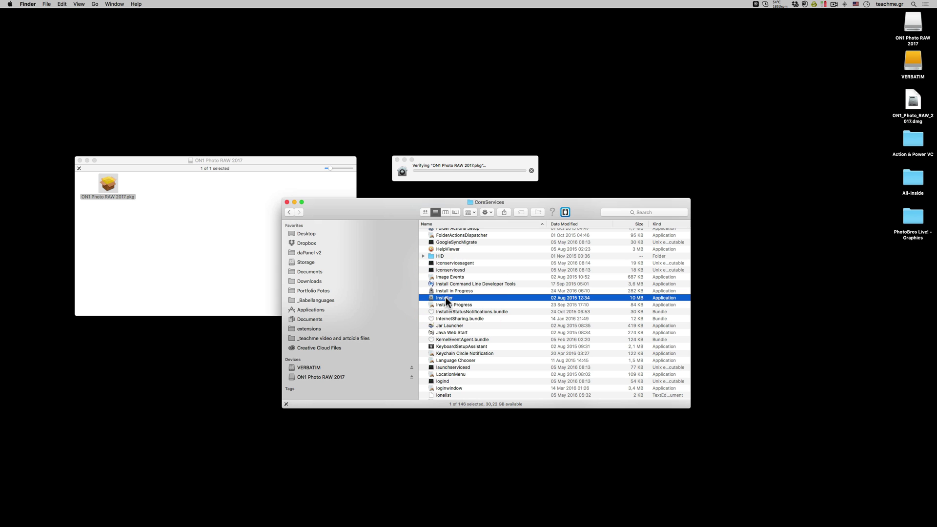
drag(324, 208, 408, 229)
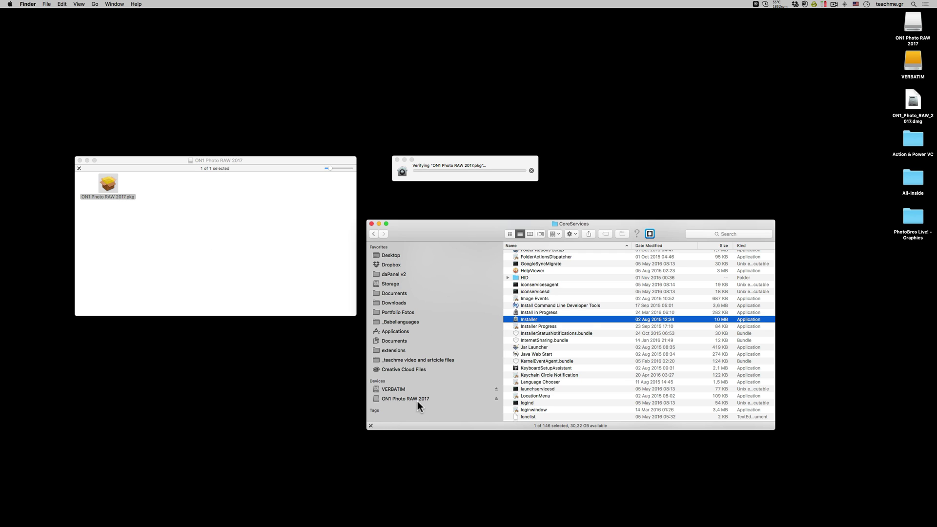
- Launch Installer from CoreServices and bring it to the front via its Dock icon
double_click(515, 318)
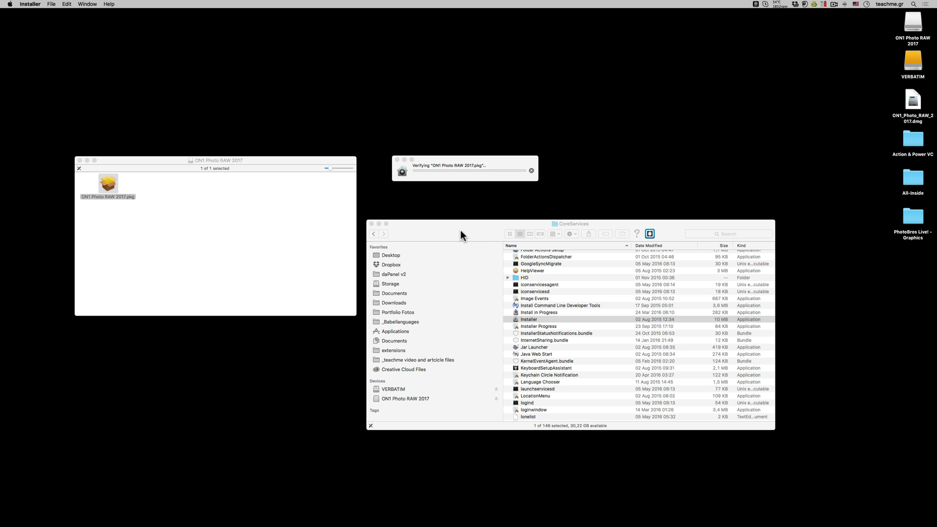
drag(461, 229, 515, 218)
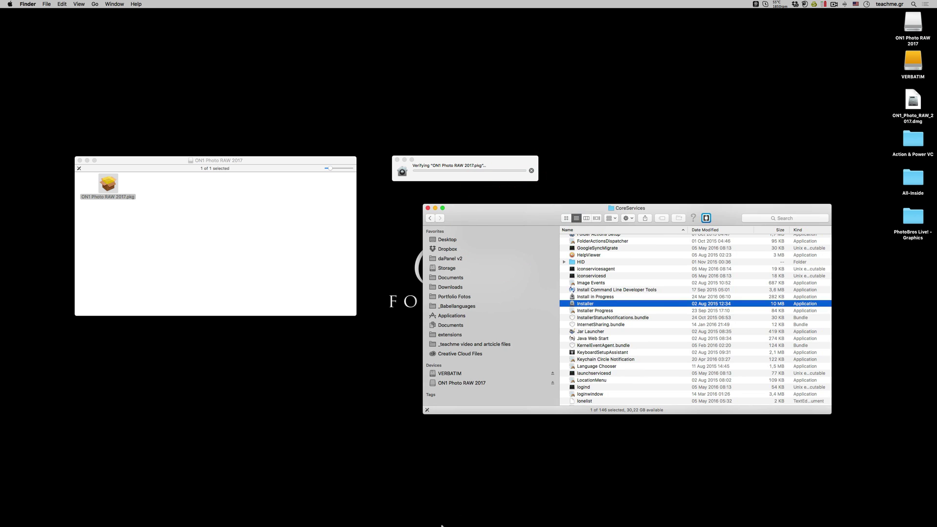
mouse_move(441, 526)
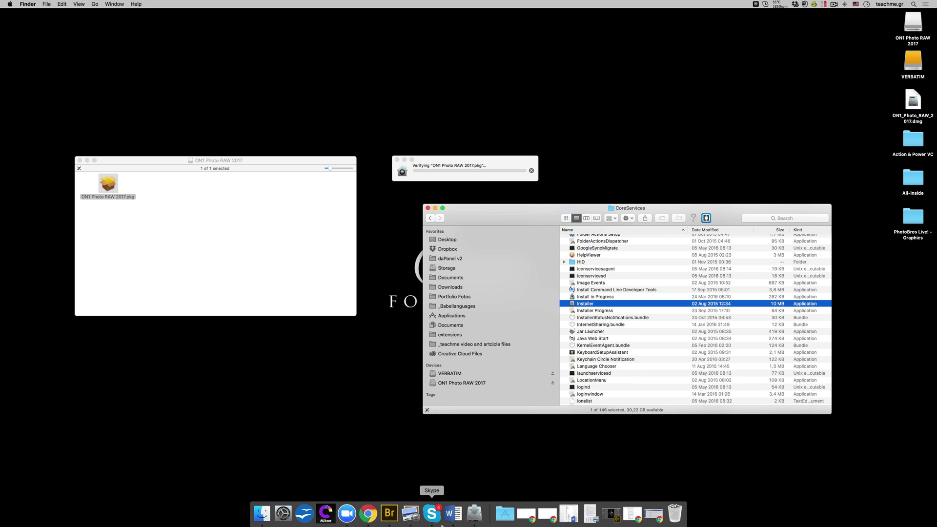
click(475, 516)
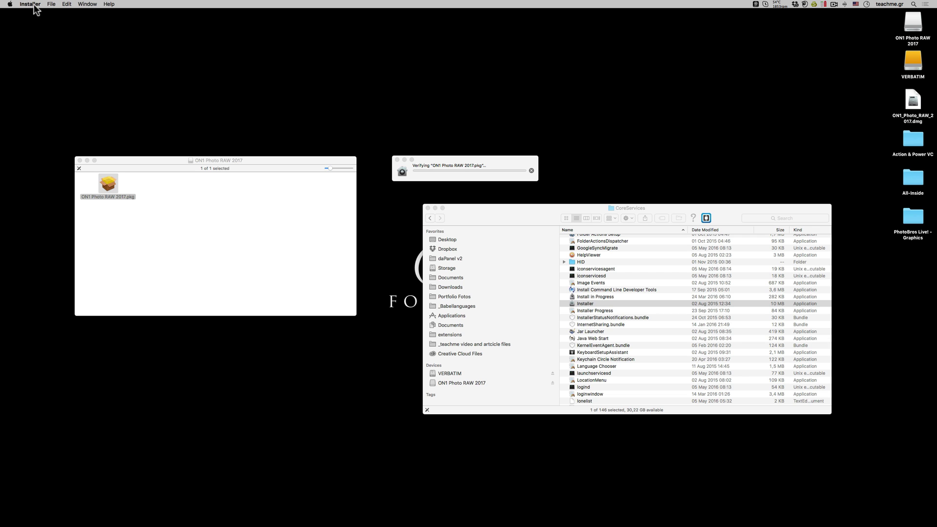
click(34, 30)
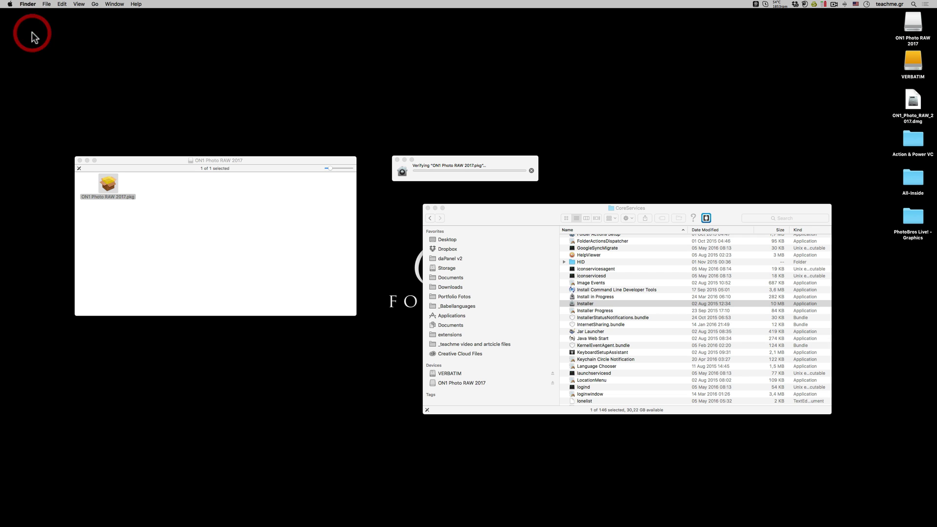
mouse_move(411, 524)
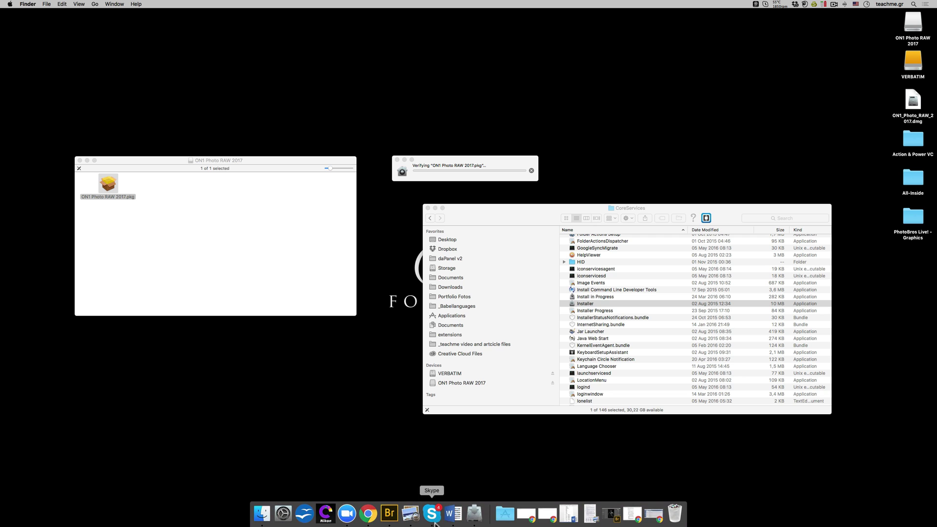
click(473, 516)
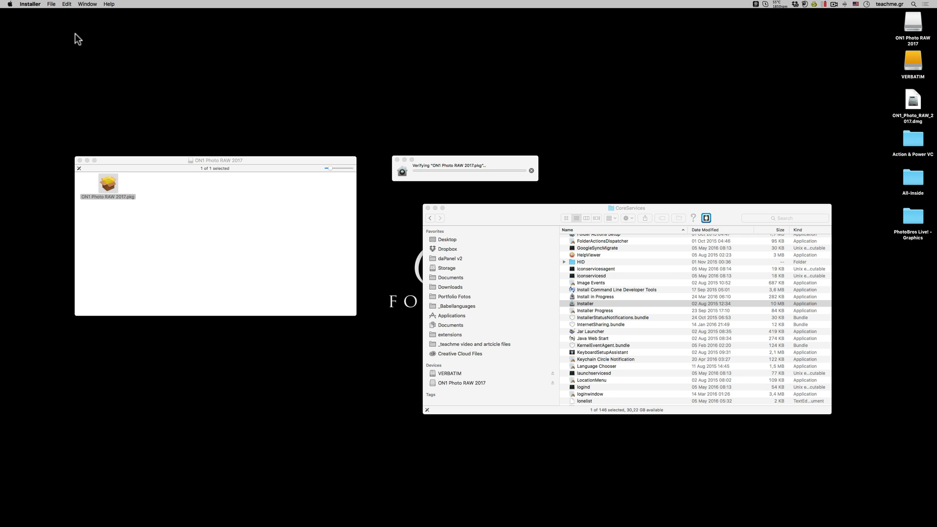
- Open ON1 Photo RAW 2017.pkg via File > Open and drag the Verifying sheet off the welcome text
click(50, 5)
click(55, 13)
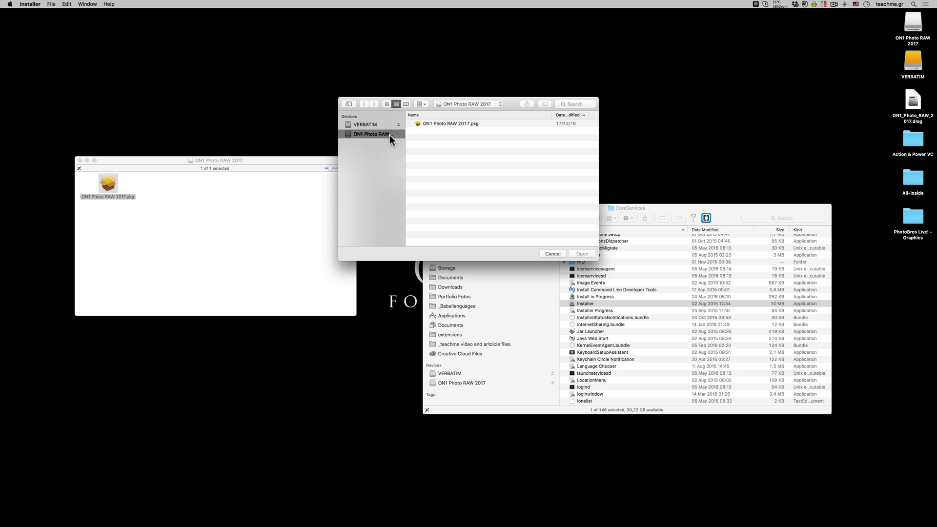
click(424, 123)
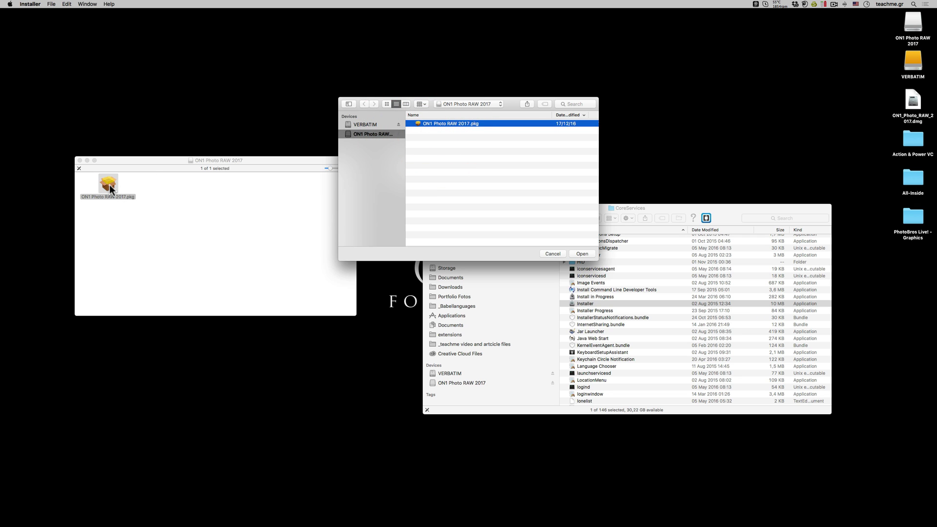
click(581, 251)
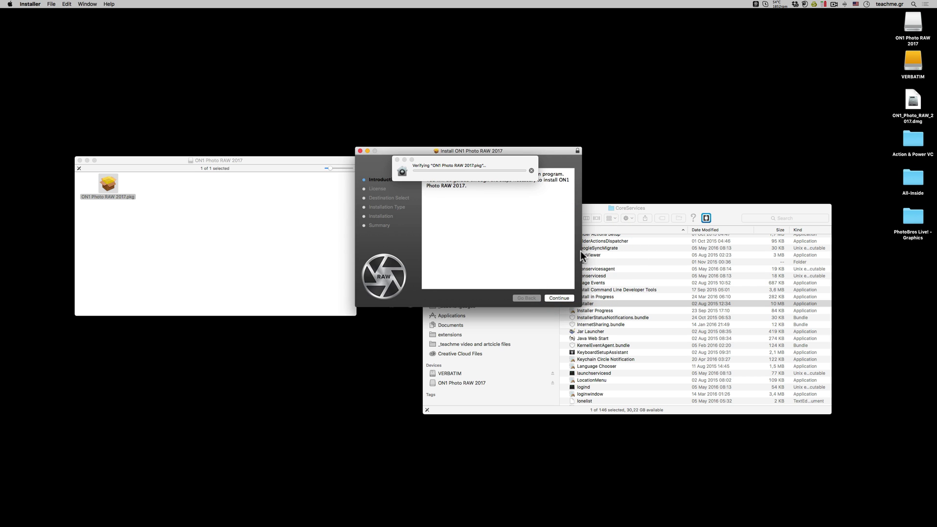
drag(459, 164, 606, 87)
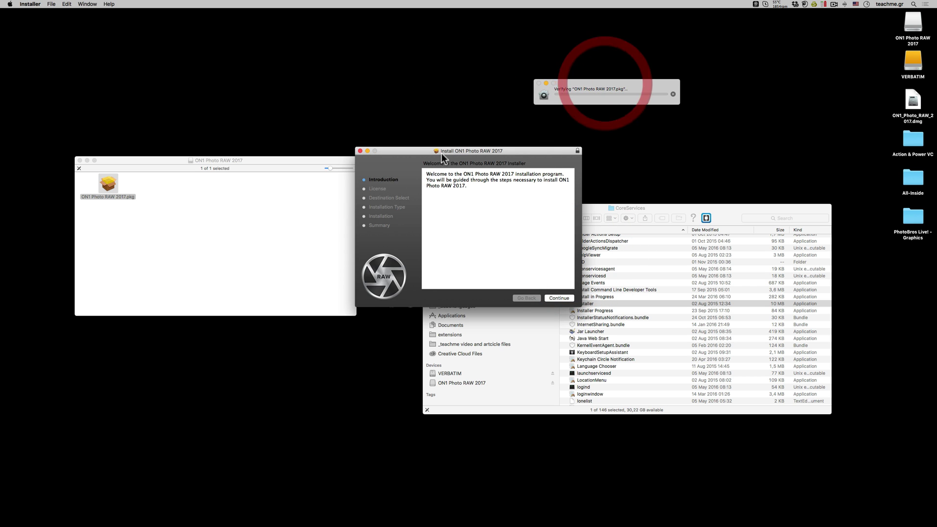
- Drag the Install ON1 Photo RAW 2017 window to the upper left, then return to Finder
drag(459, 150, 351, 70)
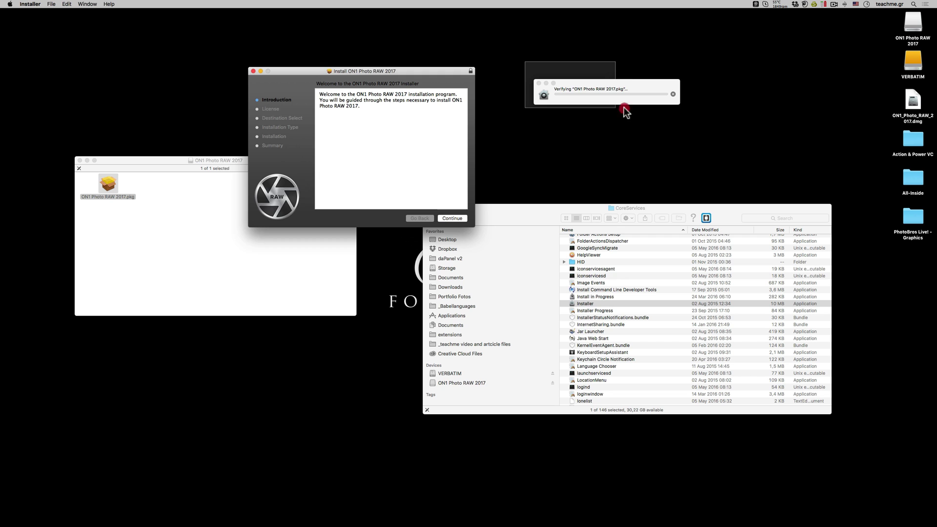
click(703, 115)
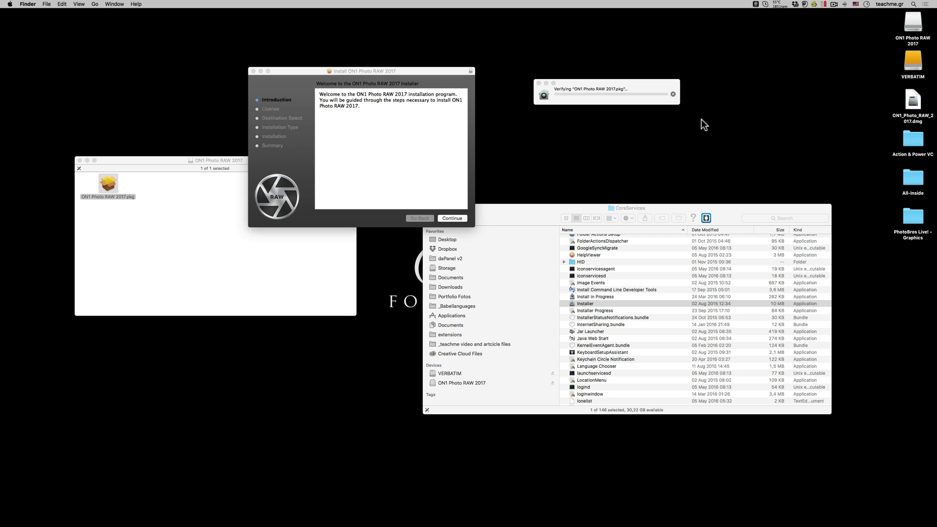
drag(701, 119, 520, 61)
drag(522, 69, 700, 182)
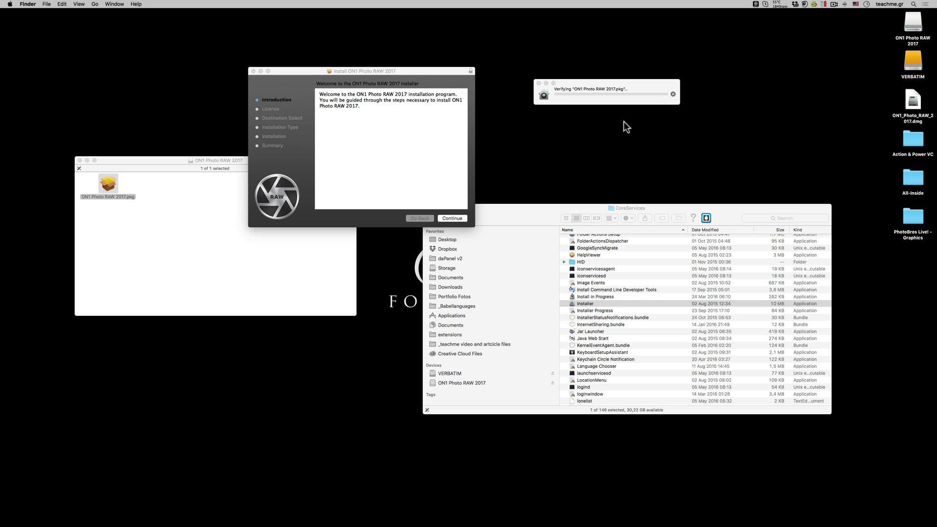